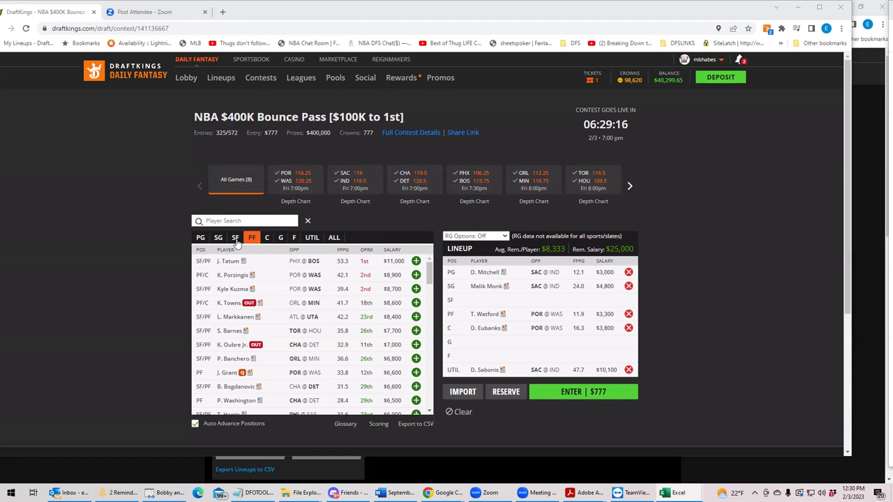
- Filter the power forwards to Houston from the TOR @ HOU game and check KJ Martin's player stats
{"action": "left_click", "coordinate": [592, 180]}
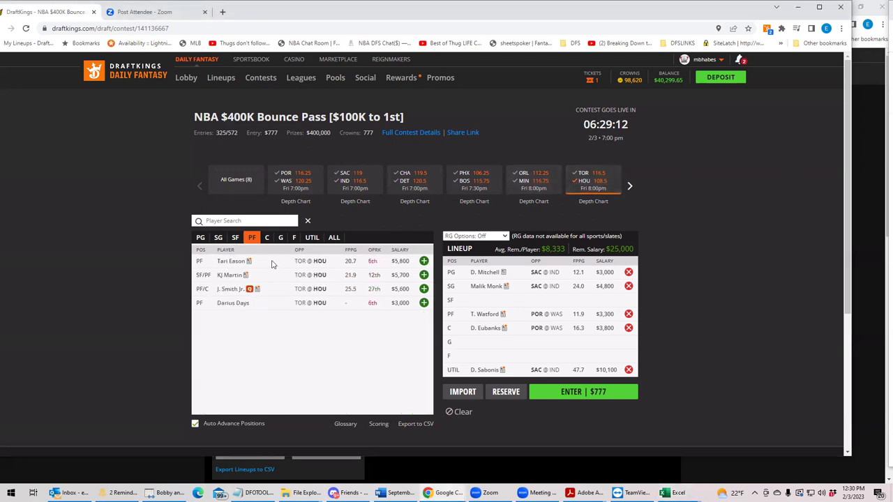
{"action": "left_click", "coordinate": [231, 275]}
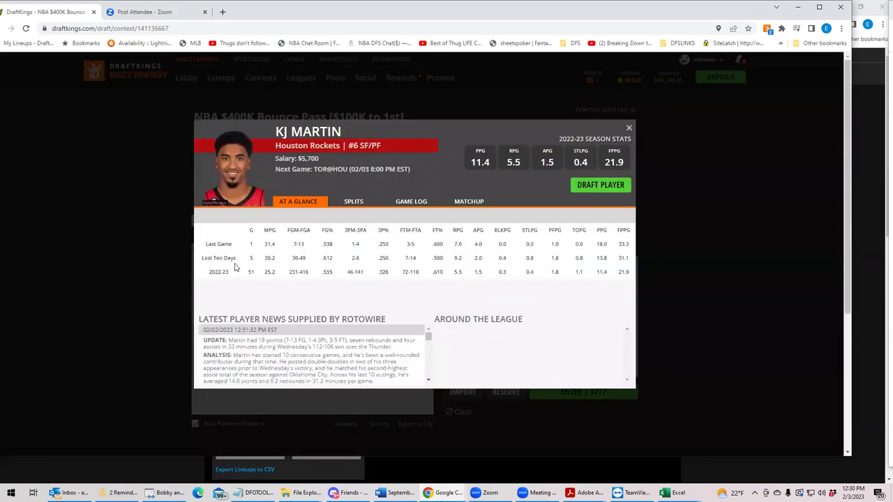
{"action": "left_click", "coordinate": [630, 130]}
- Among the Houston centers, review Alperen Sengun's stats and game log back to late December
{"action": "left_click", "coordinate": [266, 239]}
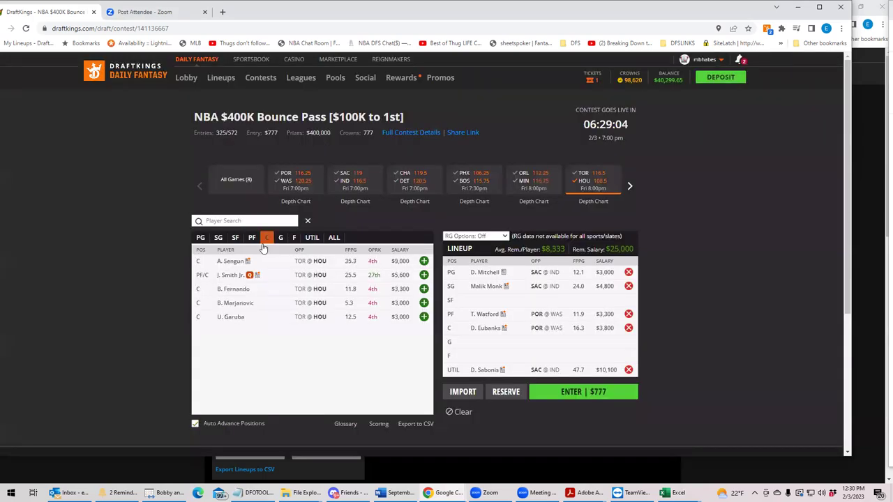
{"action": "left_click", "coordinate": [235, 261]}
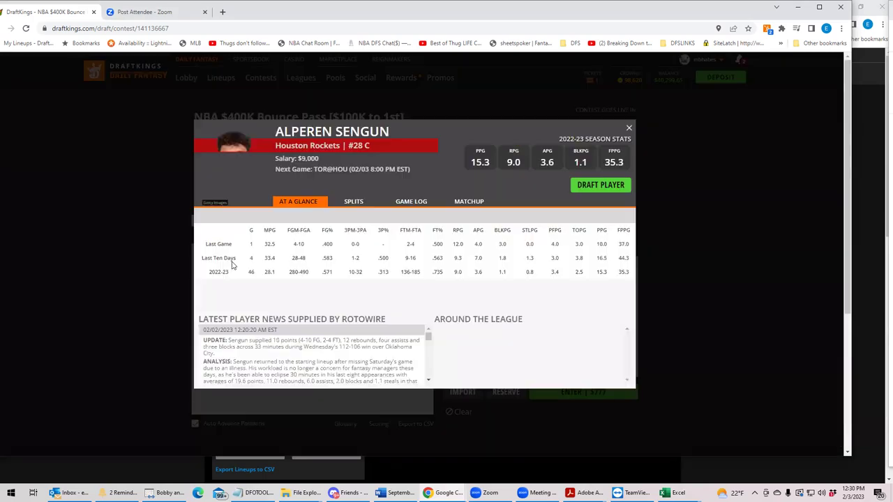
{"action": "left_click", "coordinate": [411, 202]}
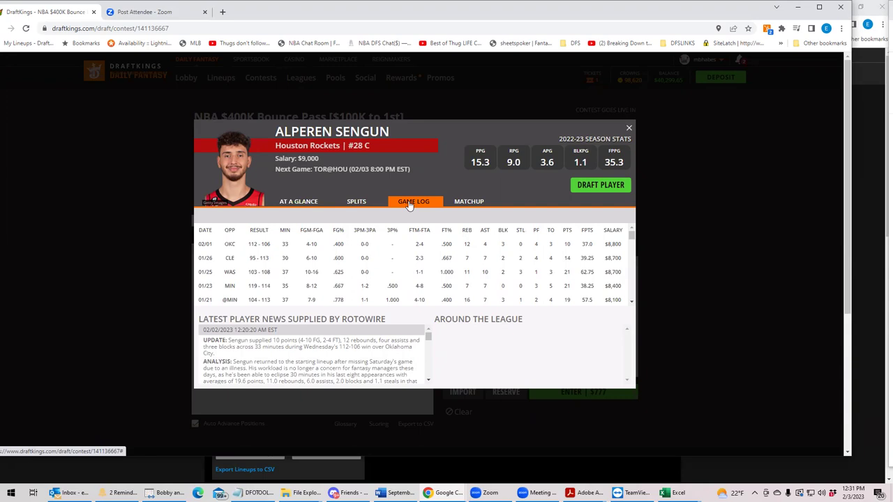
{"action": "key", "text": "ctrl+a"}
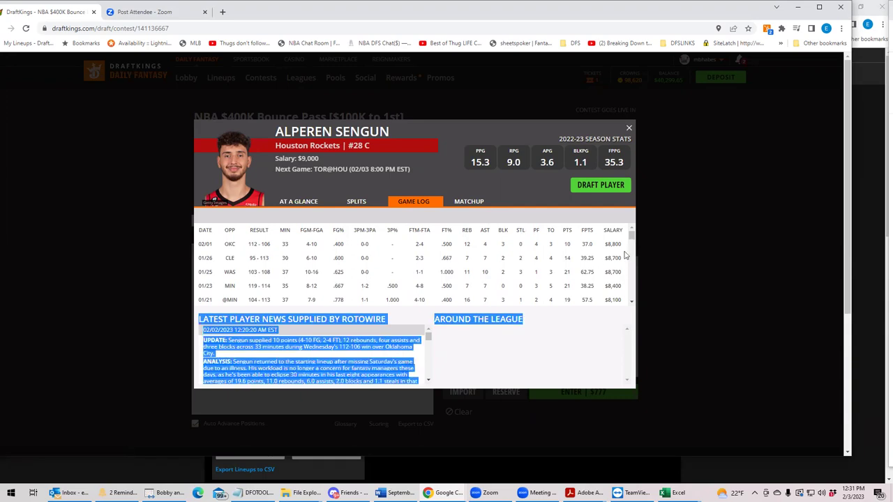
{"action": "mouse_move", "coordinate": [632, 238]}
{"action": "left_mouse_down"}
{"action": "mouse_move", "coordinate": [637, 316]}
{"action": "mouse_move", "coordinate": [631, 253]}
{"action": "left_mouse_up"}
{"action": "left_click", "coordinate": [609, 336]}
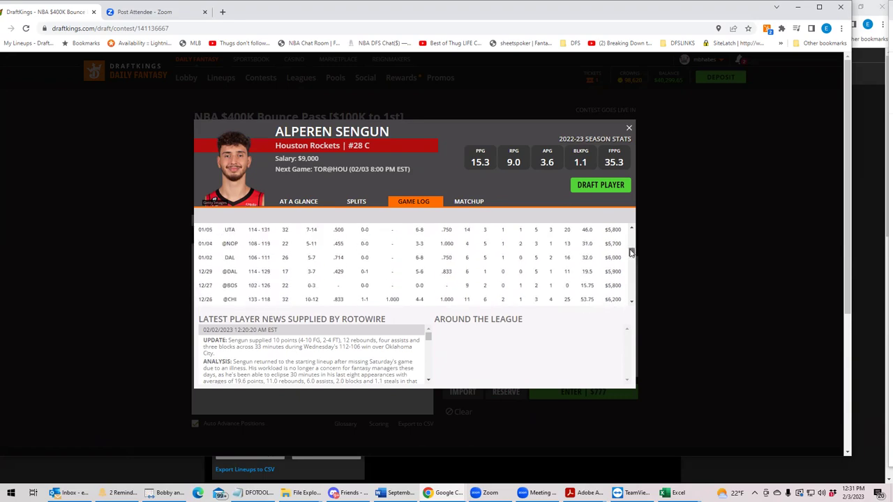
{"action": "left_click", "coordinate": [629, 128]}
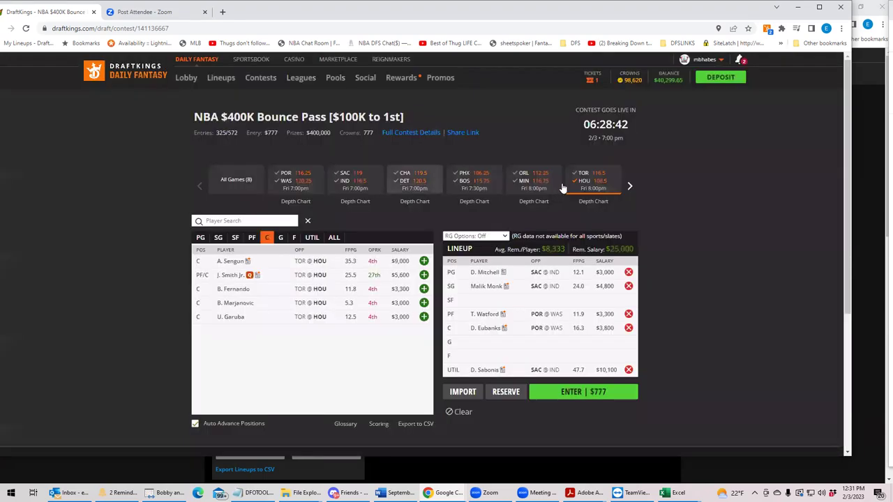
- Check the available San Antonio and Philadelphia centers one team at a time, then remove the game filter
{"action": "left_click", "coordinate": [594, 183]}
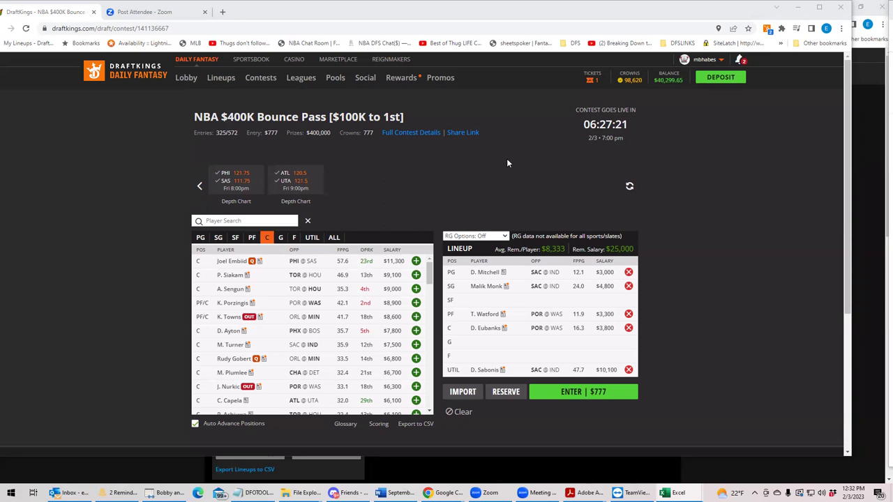
{"action": "left_click", "coordinate": [229, 184]}
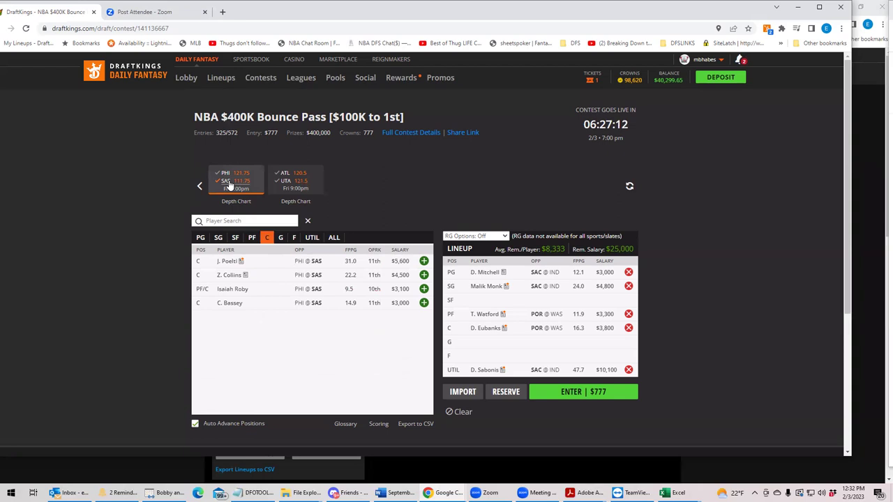
{"action": "left_click", "coordinate": [230, 183]}
{"action": "left_click", "coordinate": [234, 175]}
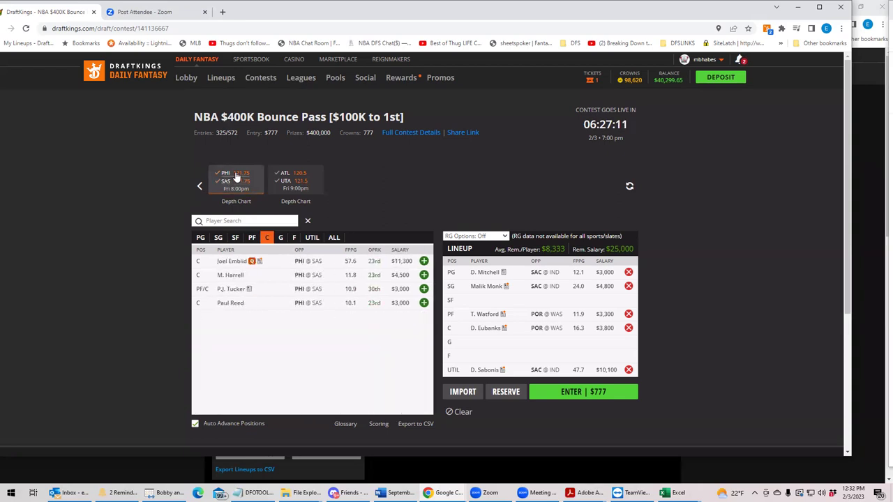
{"action": "left_click", "coordinate": [234, 177]}
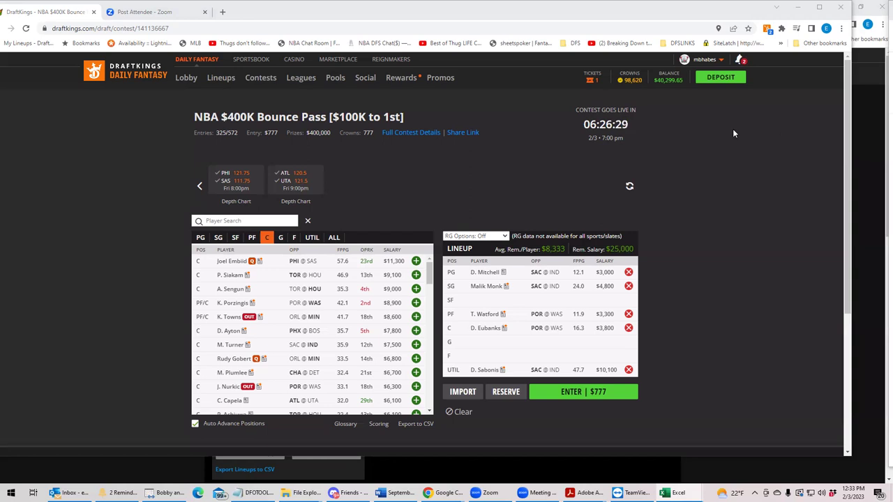
- Filter the centers to the ATL @ UTA game and review Walker Kessler's stats and game log
{"action": "left_click", "coordinate": [296, 184]}
{"action": "left_click", "coordinate": [297, 184]}
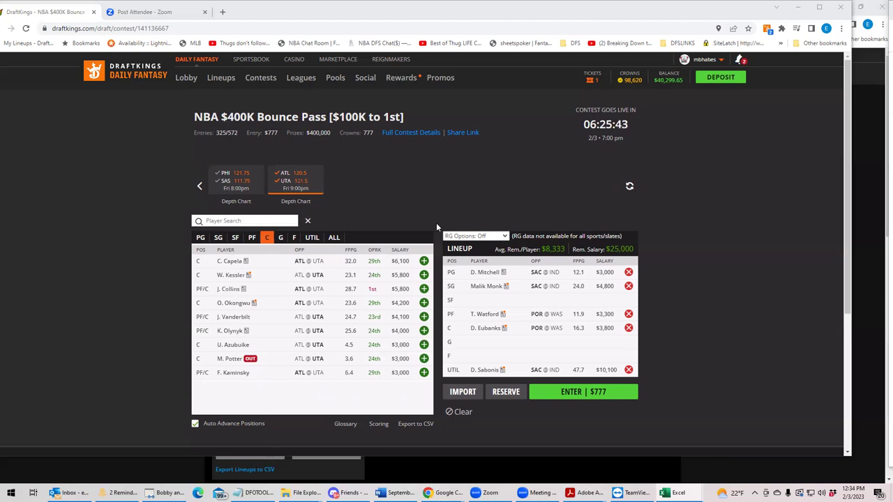
{"action": "left_click", "coordinate": [230, 275]}
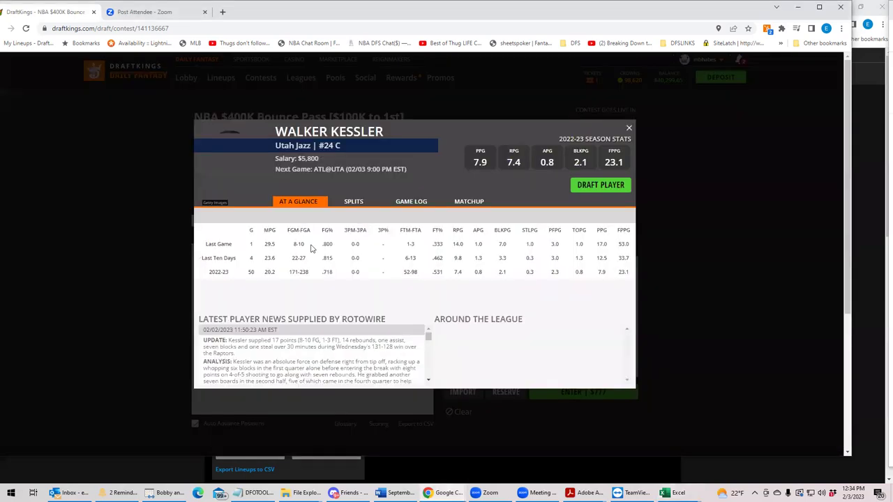
{"action": "left_click", "coordinate": [411, 201]}
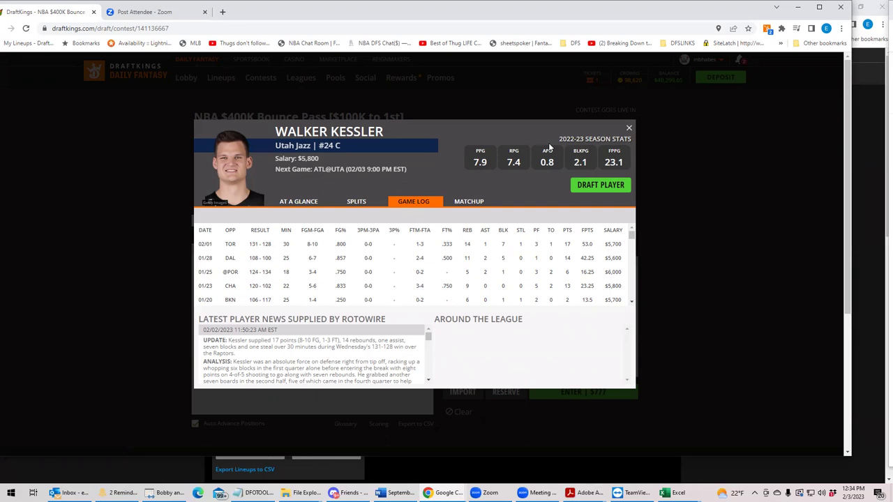
{"action": "left_click", "coordinate": [628, 130]}
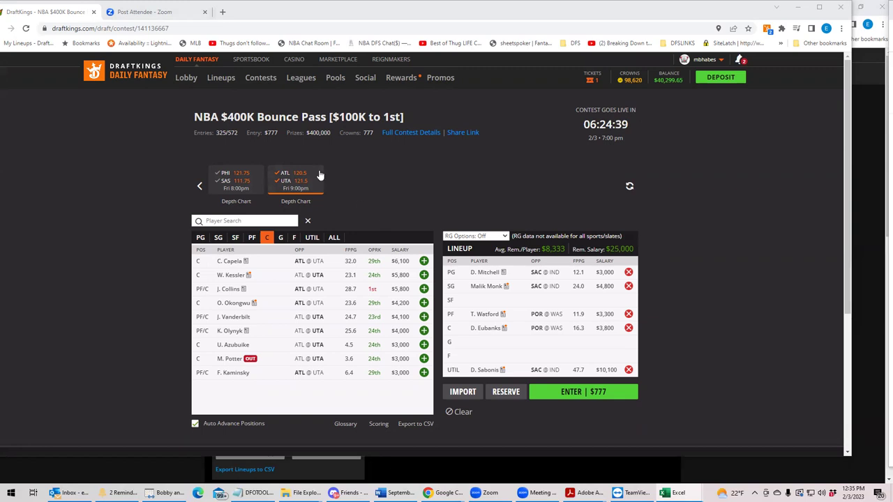
- Filter the point guards to Atlanta and add Trae Young at $9,400 to the lineup
{"action": "left_click", "coordinate": [284, 178]}
{"action": "left_click", "coordinate": [285, 178]}
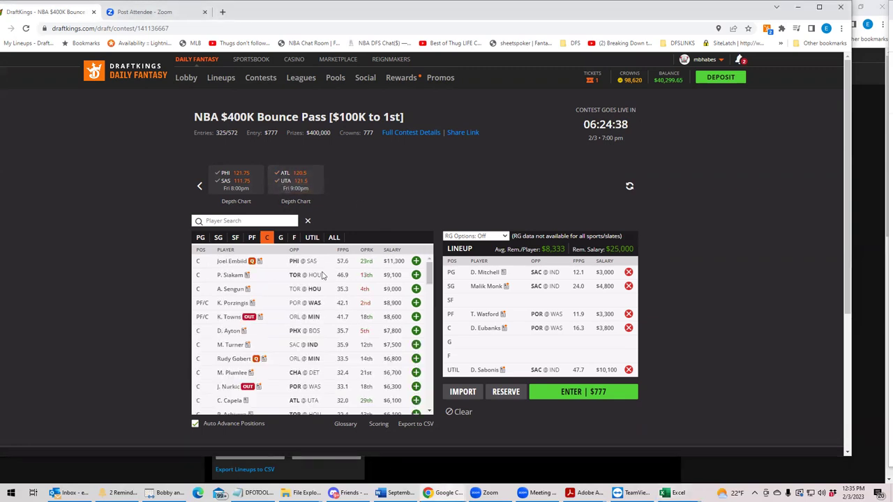
{"action": "left_click", "coordinate": [201, 238]}
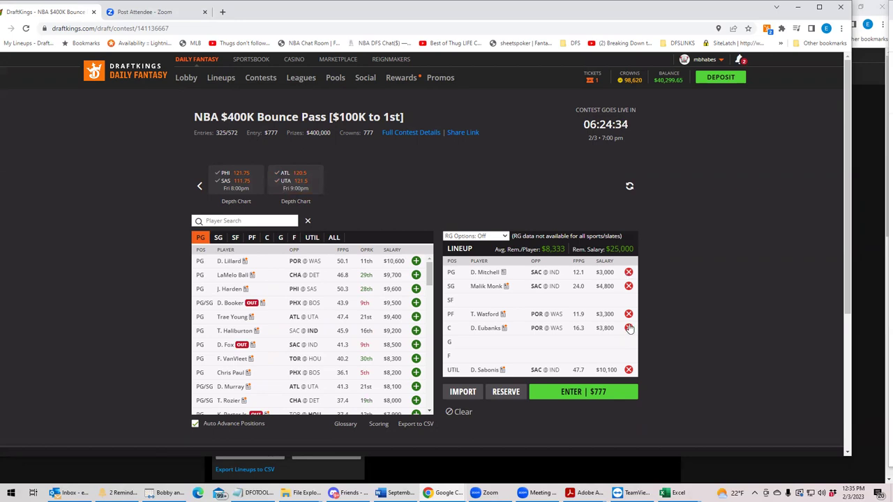
{"action": "left_click", "coordinate": [289, 175]}
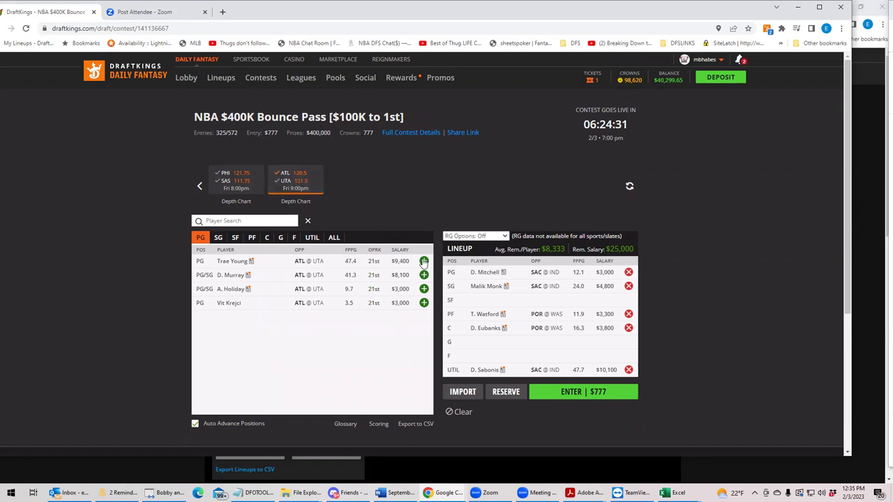
{"action": "left_click", "coordinate": [424, 261]}
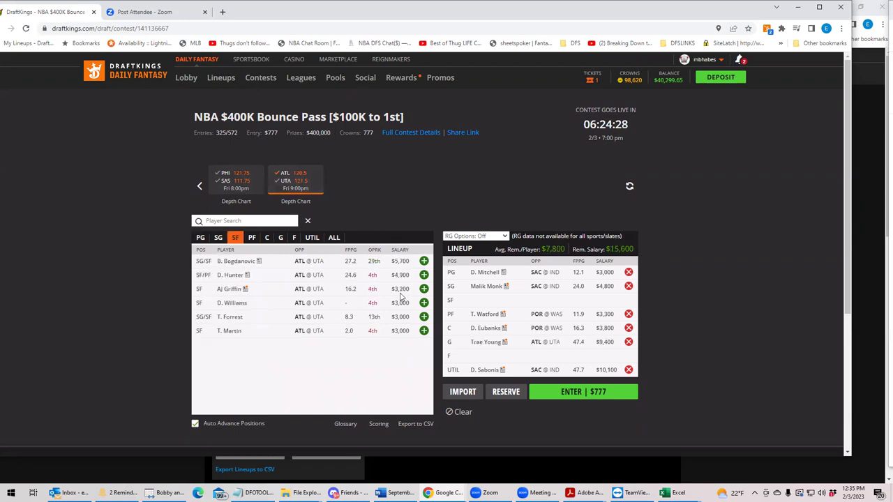
- Filter the small forwards to Utah and review Lauri Markkanen's stats and game log
{"action": "left_click", "coordinate": [286, 182]}
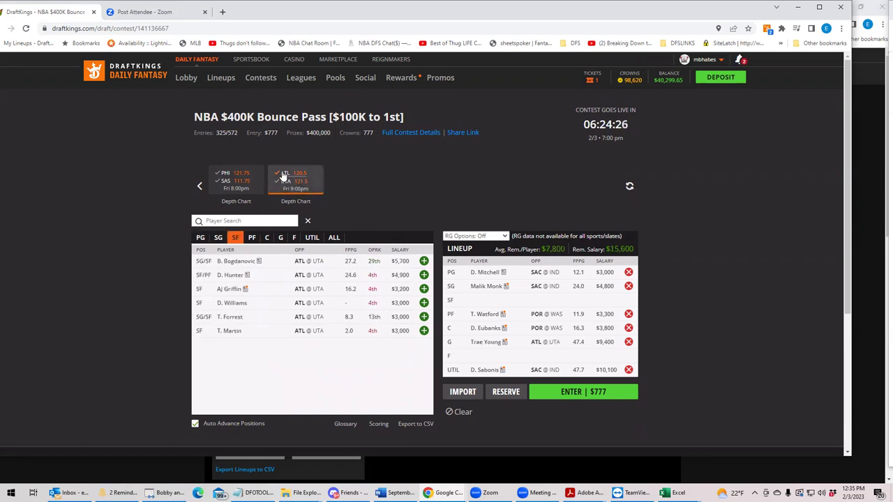
{"action": "left_click", "coordinate": [286, 183]}
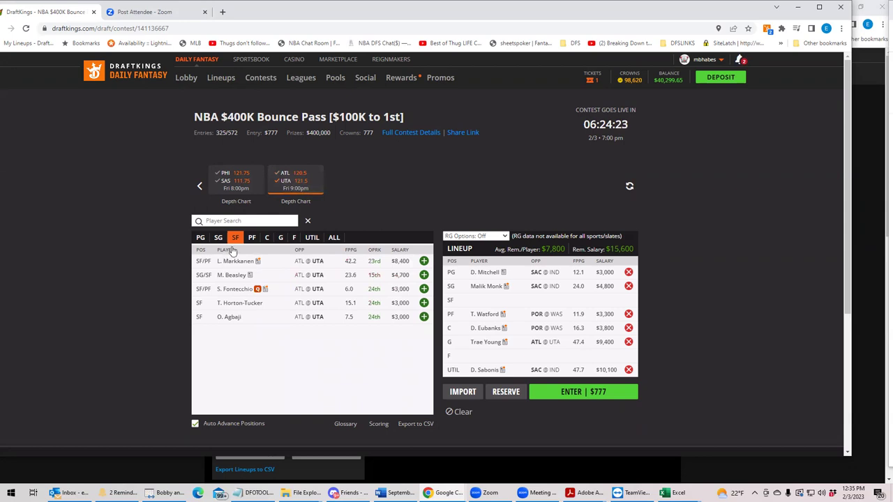
{"action": "left_click", "coordinate": [241, 262]}
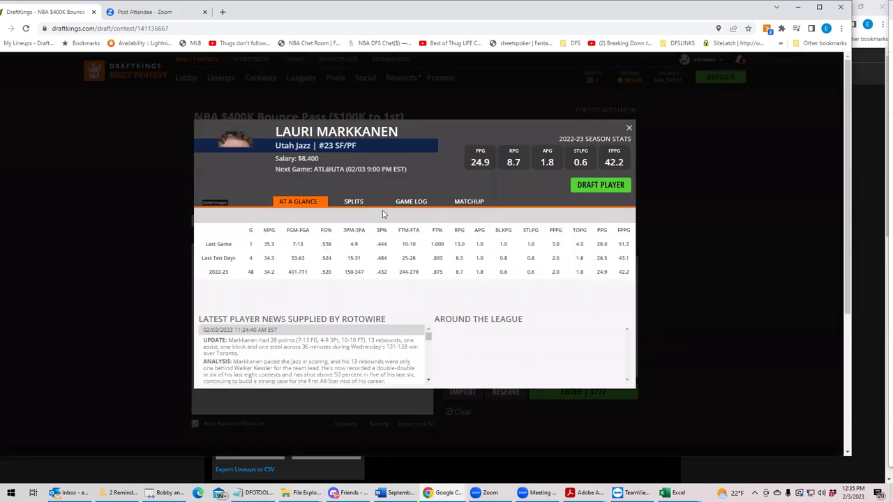
{"action": "left_click", "coordinate": [417, 202]}
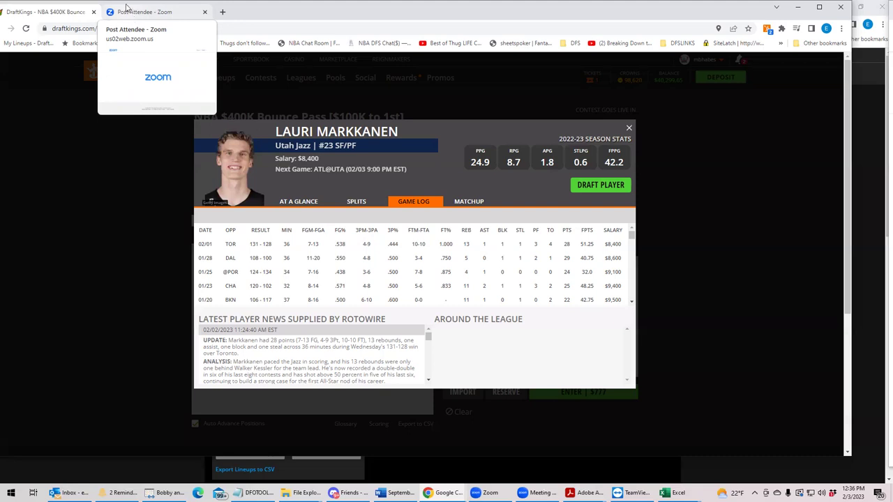
{"action": "left_click", "coordinate": [129, 13]}
{"action": "left_click", "coordinate": [40, 12]}
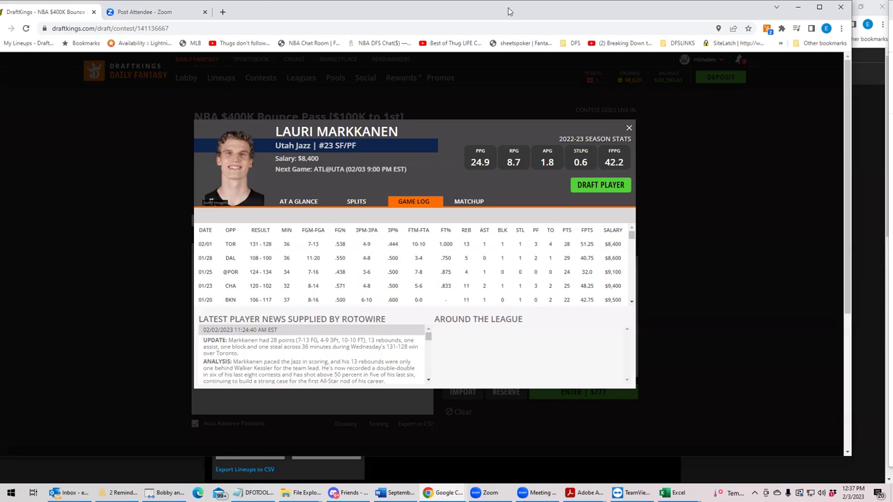
{"action": "left_click", "coordinate": [628, 127]}
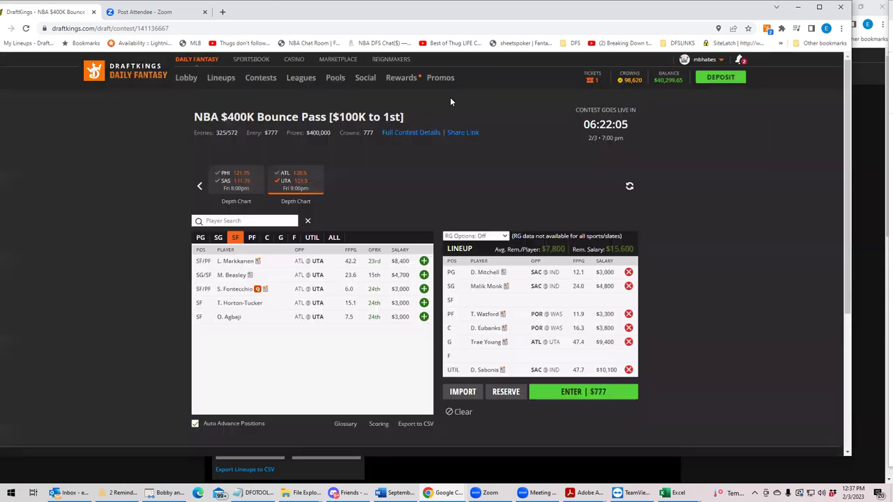
- Leave the draft page for the Sportsbook and open the NBA basketball odds
{"action": "left_click", "coordinate": [250, 59]}
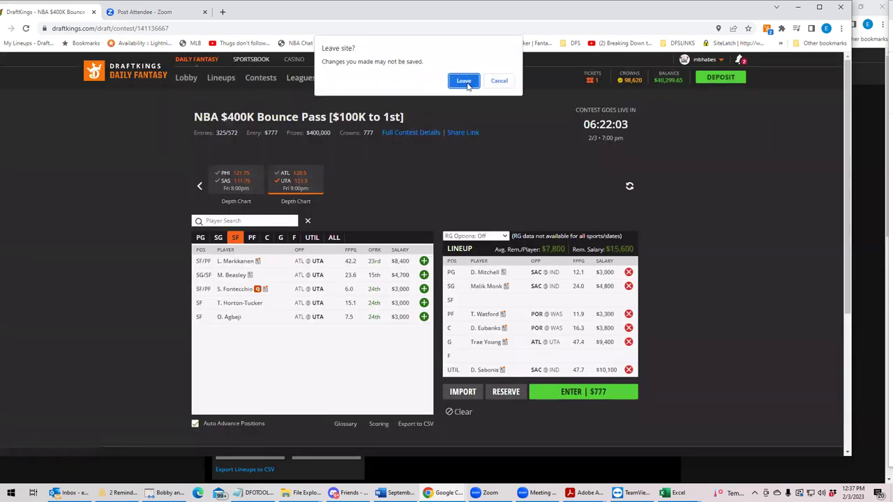
{"action": "key", "text": "Return"}
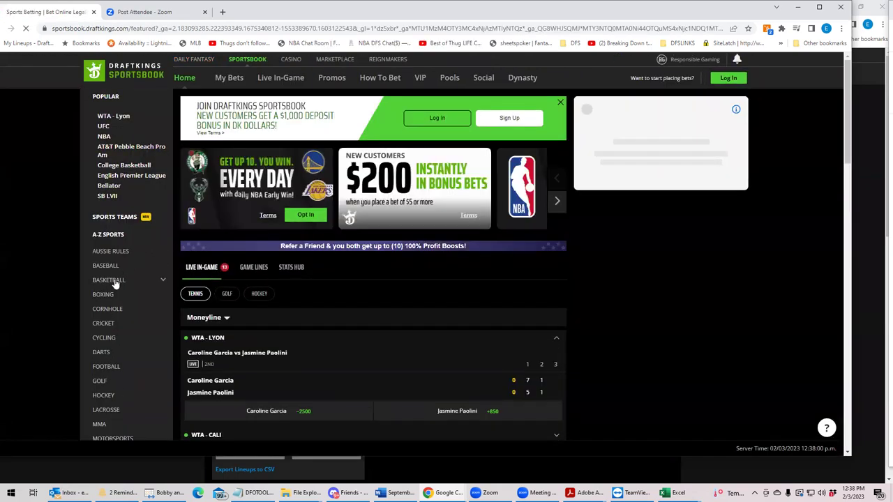
{"action": "left_click", "coordinate": [111, 280]}
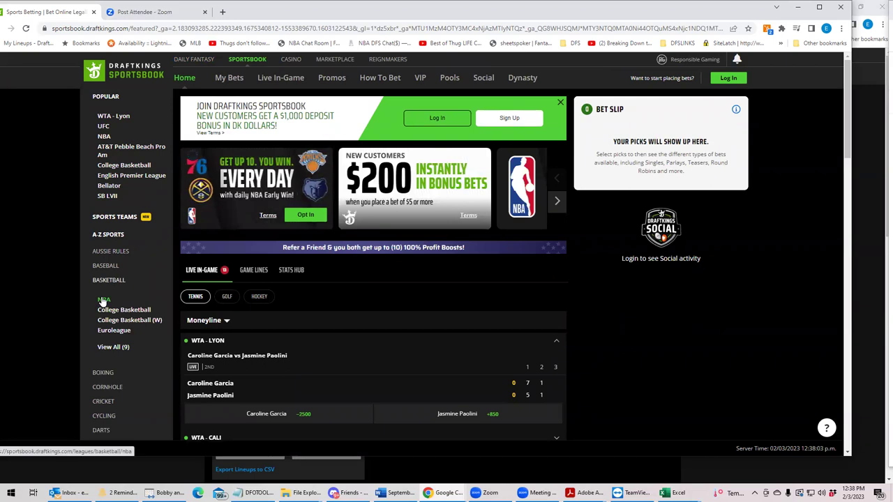
{"action": "left_click", "coordinate": [104, 300]}
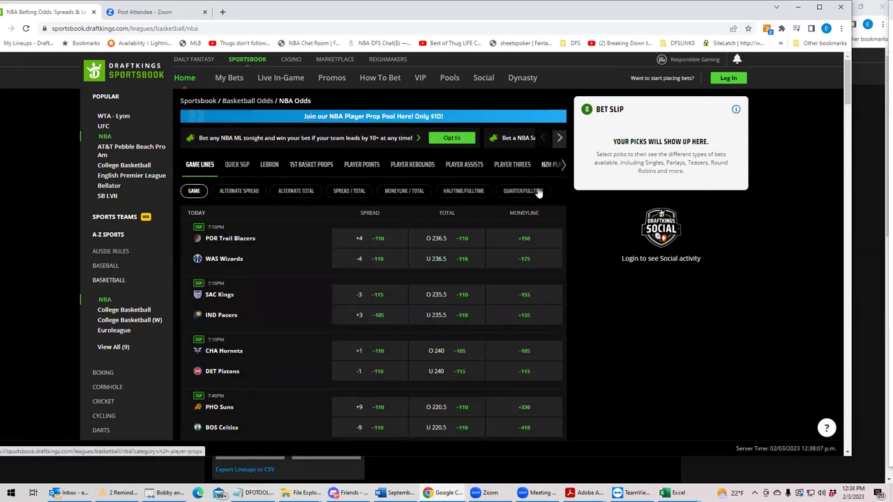
- Examine the NBA game lines for today and tomorrow and the betting information further down the odds page
{"action": "scroll", "coordinate": [460, 250], "scroll_direction": "down", "scroll_amount": 10}
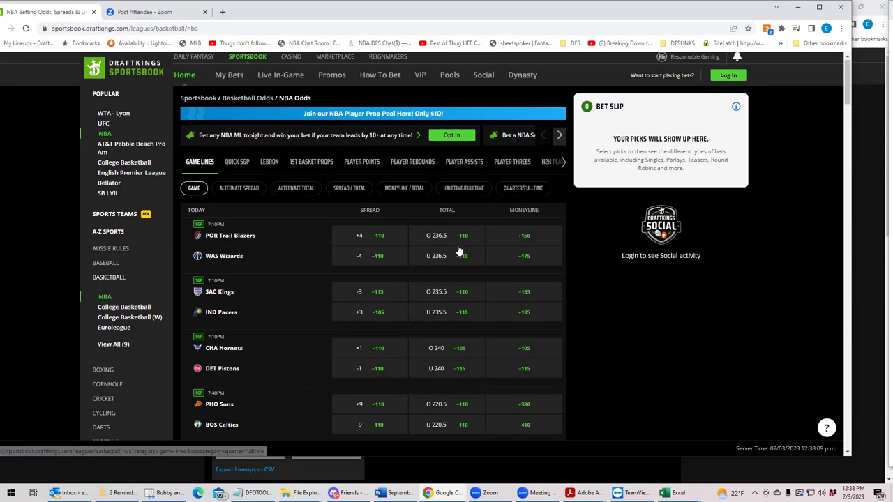
{"action": "scroll", "coordinate": [457, 247], "scroll_direction": "down", "scroll_amount": 3}
{"action": "scroll", "coordinate": [457, 247], "scroll_direction": "up", "scroll_amount": 7}
{"action": "scroll", "coordinate": [458, 244], "scroll_direction": "down", "scroll_amount": 10}
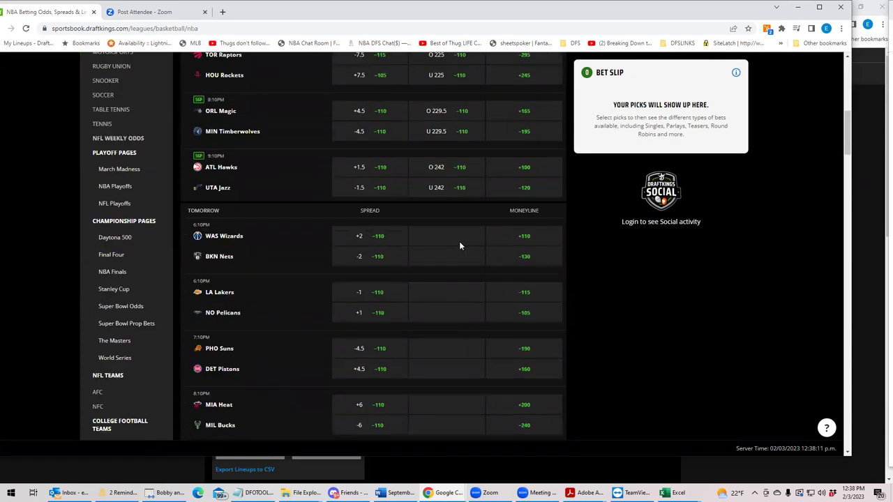
{"action": "scroll", "coordinate": [455, 245], "scroll_direction": "down", "scroll_amount": 3}
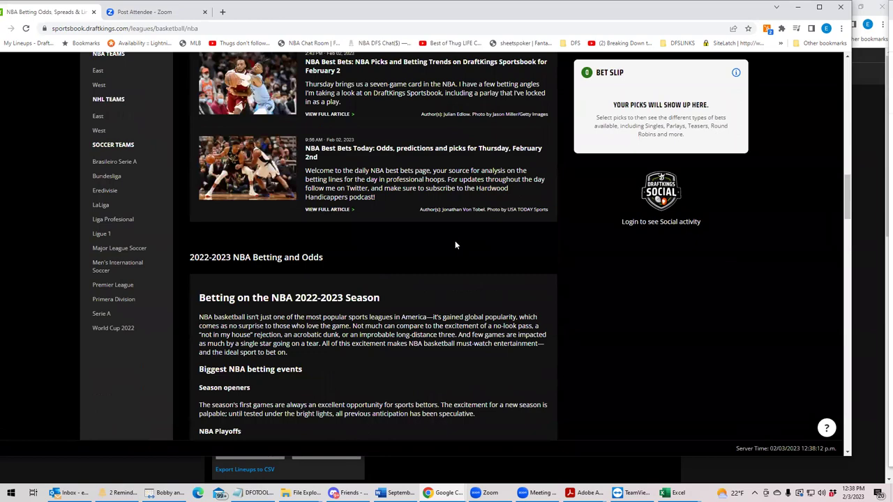
{"action": "scroll", "coordinate": [455, 245], "scroll_direction": "down", "scroll_amount": 4}
{"action": "scroll", "coordinate": [453, 241], "scroll_direction": "down", "scroll_amount": 2}
{"action": "scroll", "coordinate": [451, 238], "scroll_direction": "up", "scroll_amount": 7}
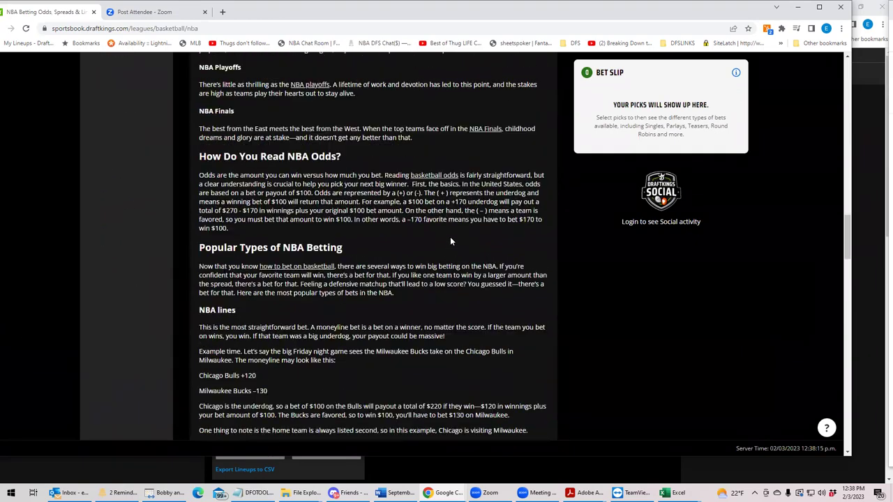
{"action": "scroll", "coordinate": [442, 225], "scroll_direction": "up", "scroll_amount": 15}
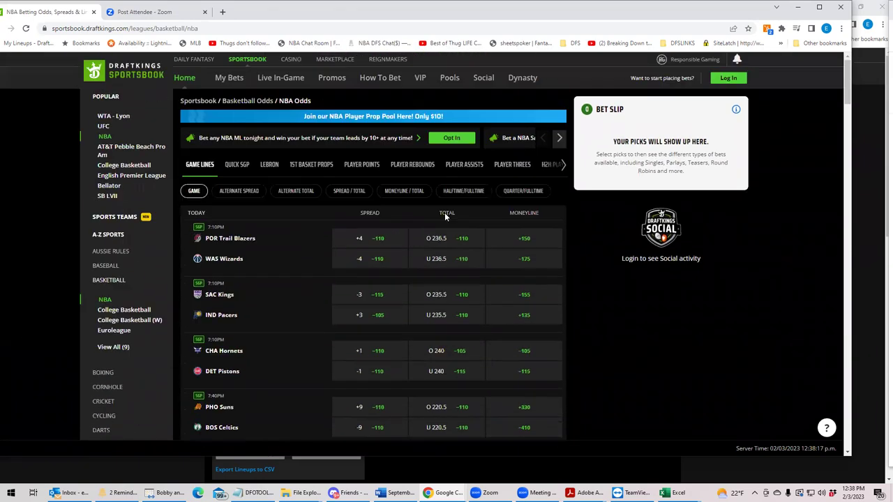
- Open the NBA futures odds and display the 2022-23 champion market
{"action": "left_click", "coordinate": [564, 168]}
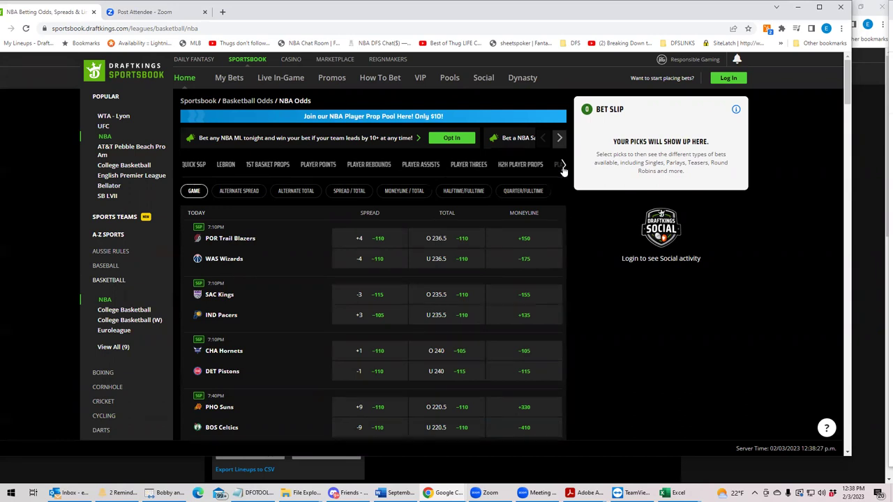
{"action": "left_click", "coordinate": [564, 168]}
{"action": "left_click", "coordinate": [564, 168]}
{"action": "left_click", "coordinate": [558, 165]}
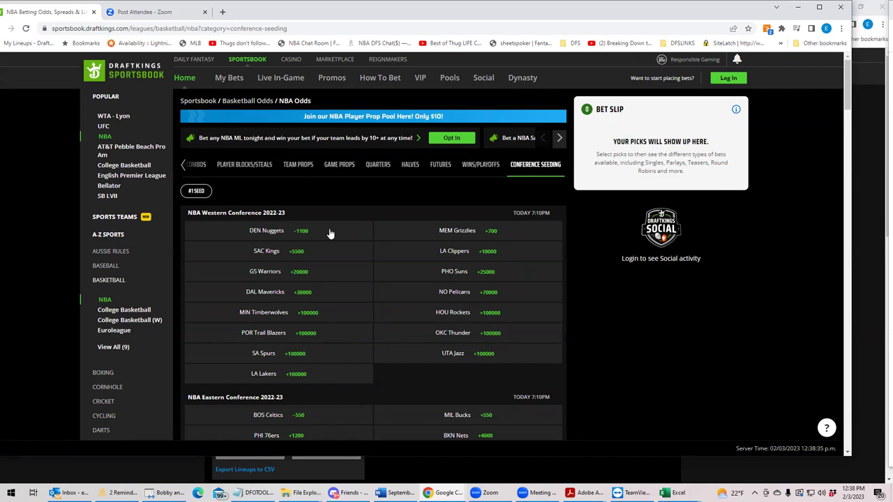
{"action": "left_click", "coordinate": [438, 168]}
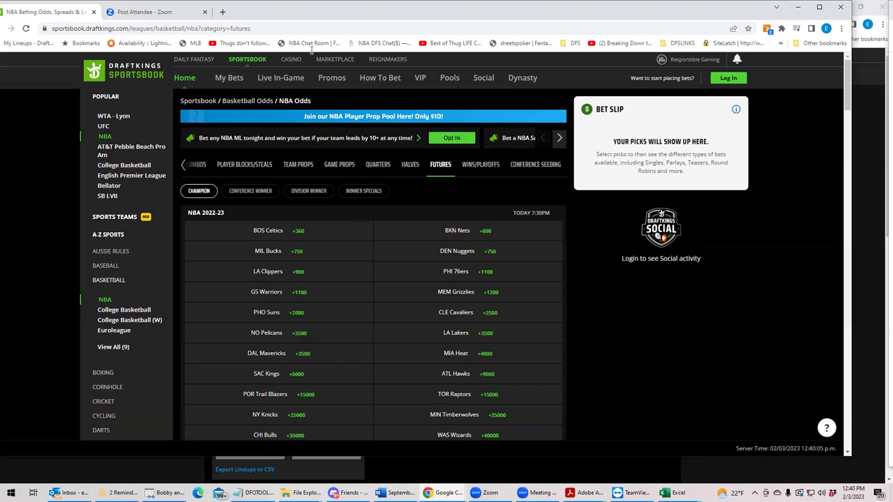
- Search Google for "nba standings" in the Zoom browser tab and view the full Western Conference standings
{"action": "left_click", "coordinate": [168, 14]}
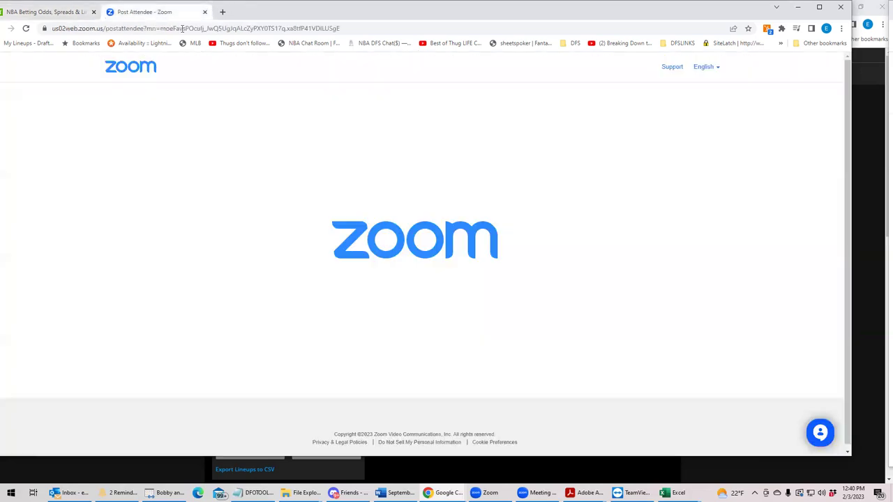
{"action": "left_click", "coordinate": [184, 29]}
{"action": "type", "text": "NBA"}
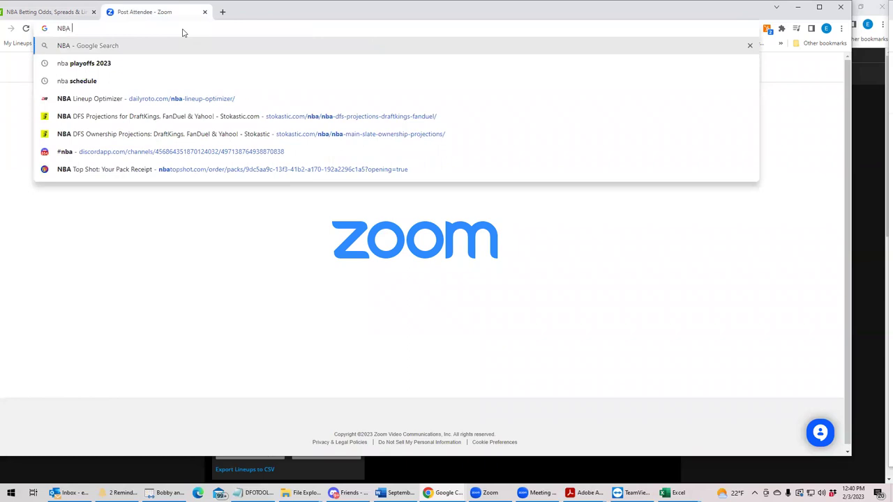
{"action": "type", "text": " STA"}
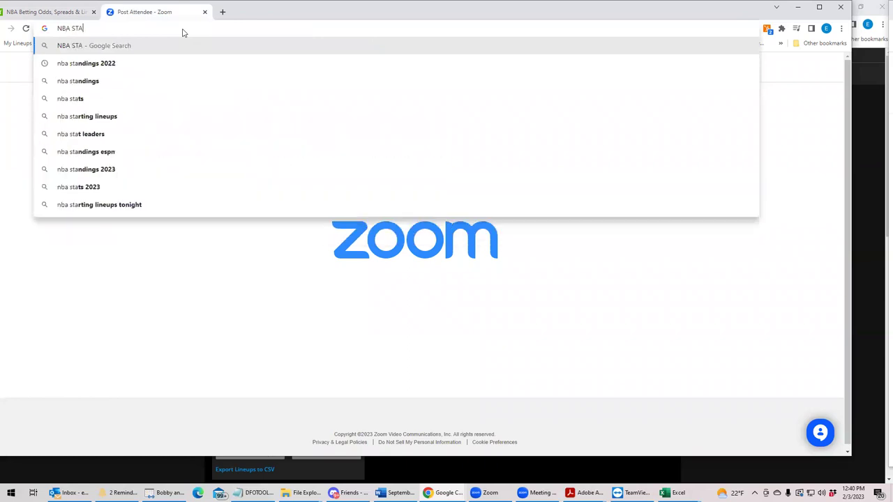
{"action": "left_click", "coordinate": [103, 84]}
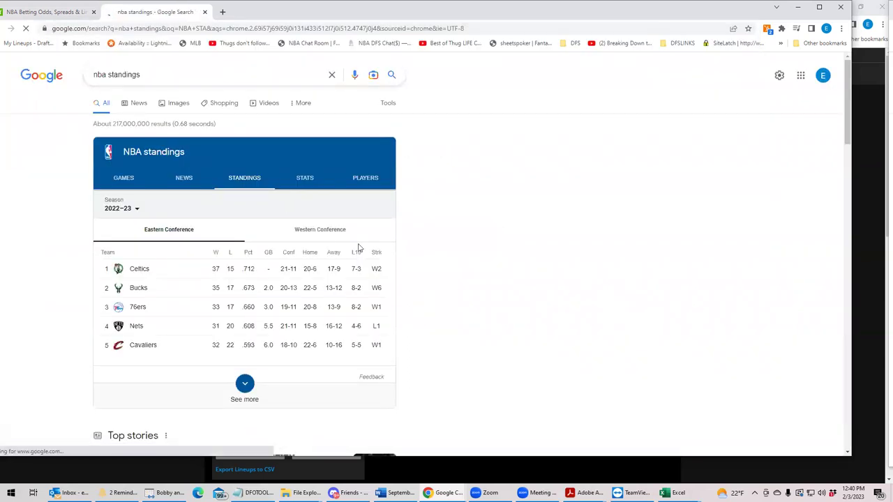
{"action": "left_click", "coordinate": [321, 230]}
{"action": "scroll", "coordinate": [474, 263], "scroll_direction": "down", "scroll_amount": 1}
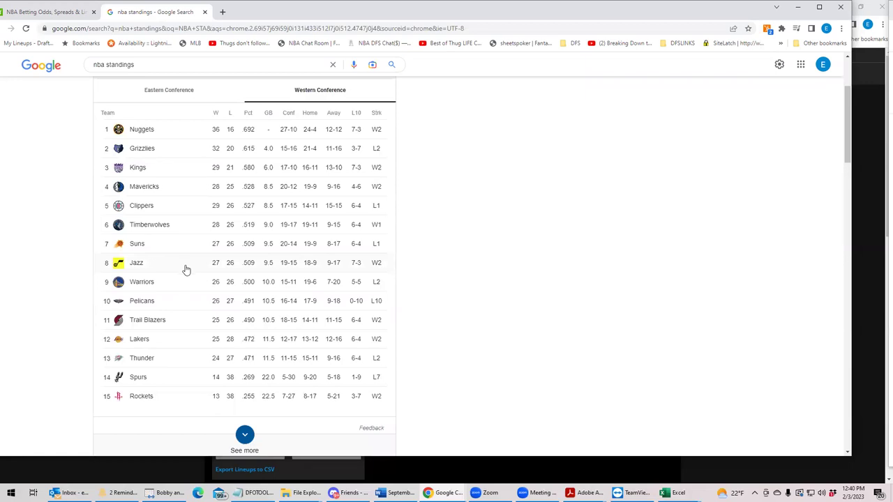
- Review the Eastern Conference standings and return to the Western Conference table
{"action": "left_click", "coordinate": [67, 14]}
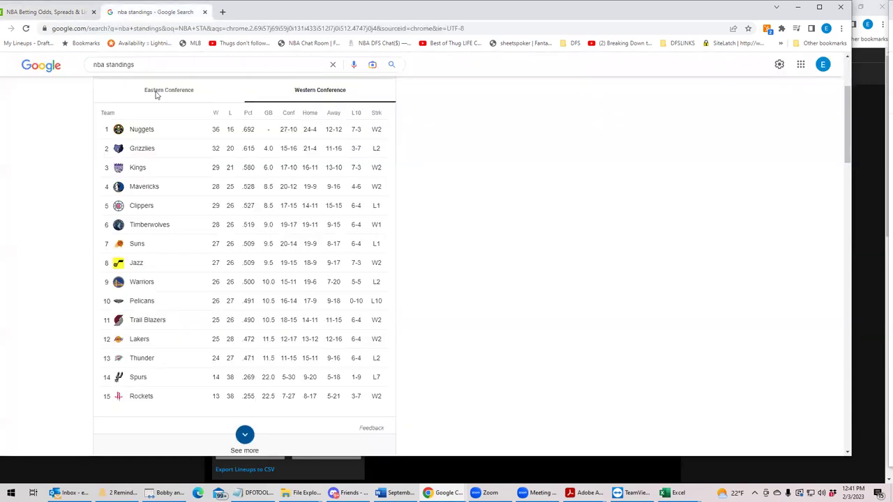
{"action": "left_click", "coordinate": [148, 12]}
{"action": "left_click", "coordinate": [171, 92]}
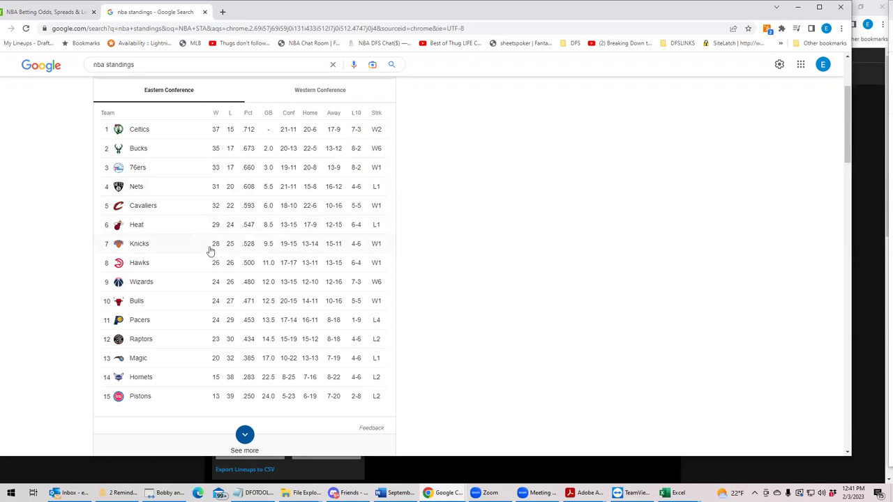
{"action": "left_click", "coordinate": [310, 90]}
- Return to the Sportsbook futures and add the NY Knicks as Finals winner to the bet slip with a $50 stake
{"action": "left_click", "coordinate": [56, 16]}
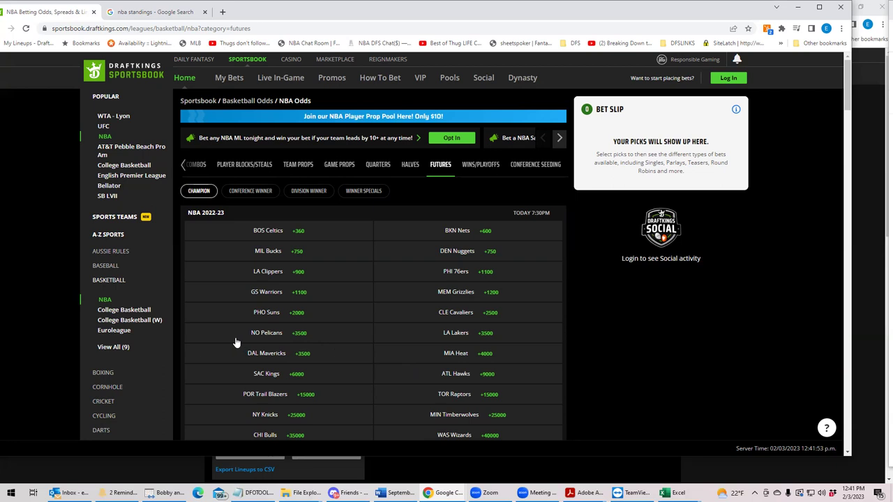
{"action": "left_click", "coordinate": [306, 416]}
{"action": "left_click", "coordinate": [721, 155]}
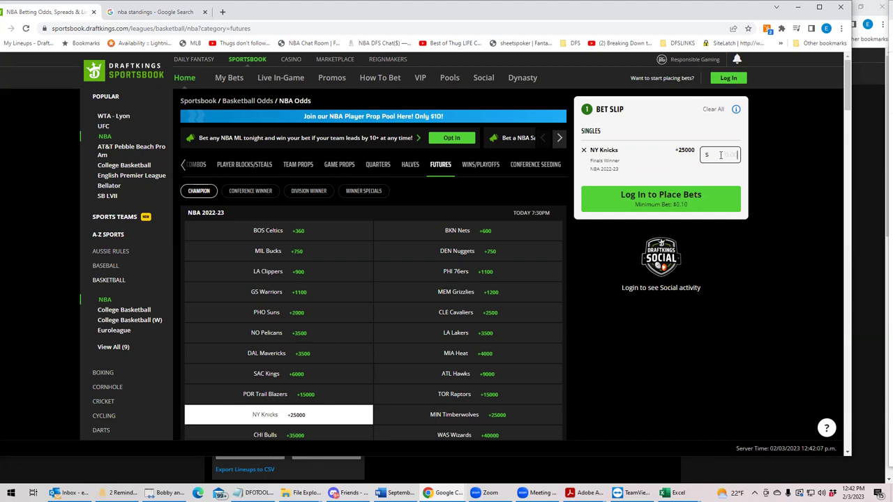
{"action": "type", "text": "59"}
{"action": "key", "text": "BackSpace"}
{"action": "type", "text": "0"}
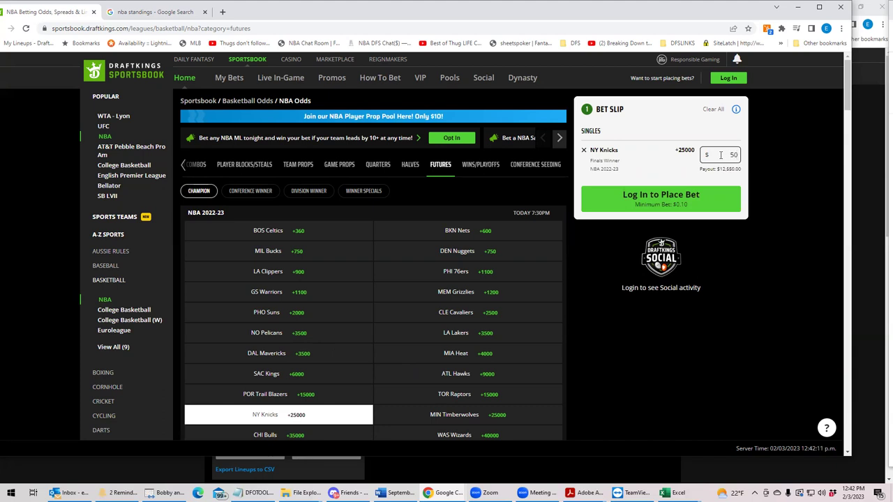